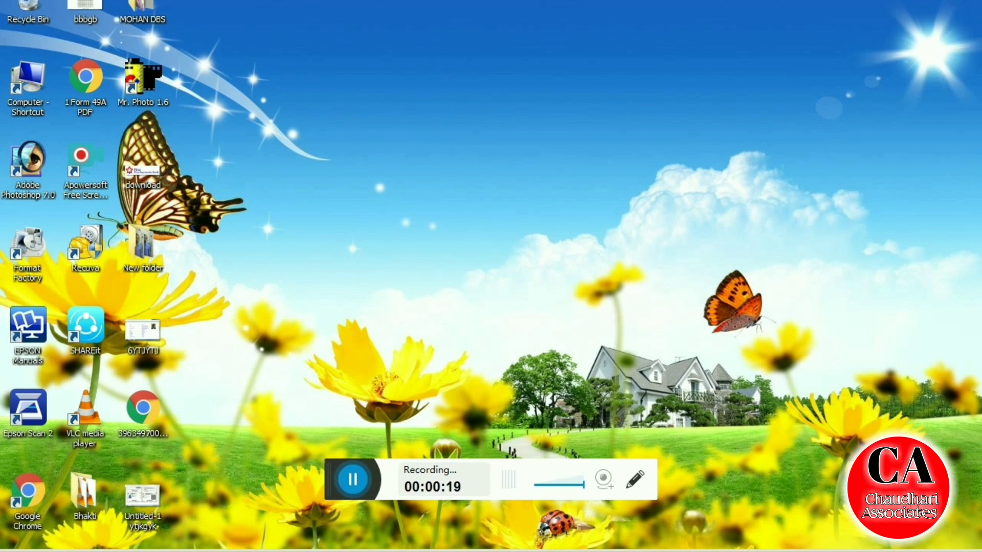
Open the Windows Start menu
key(super)
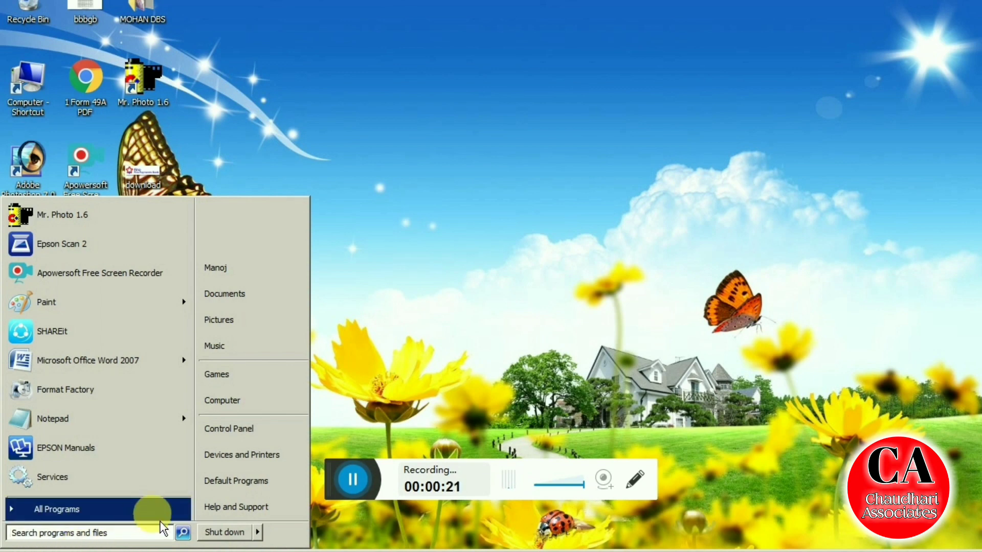
Launch Device Manager from the Control Panel
click(271, 438)
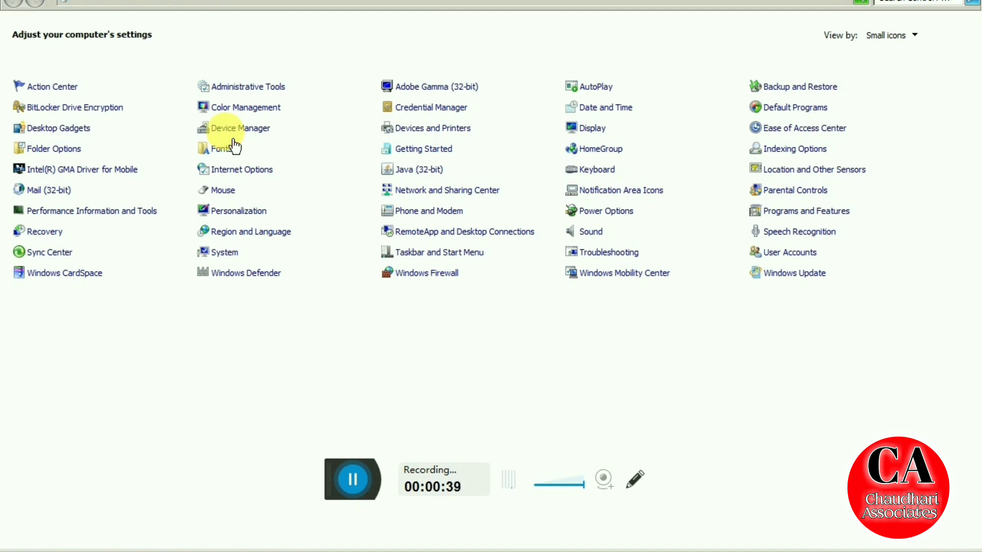
click(233, 137)
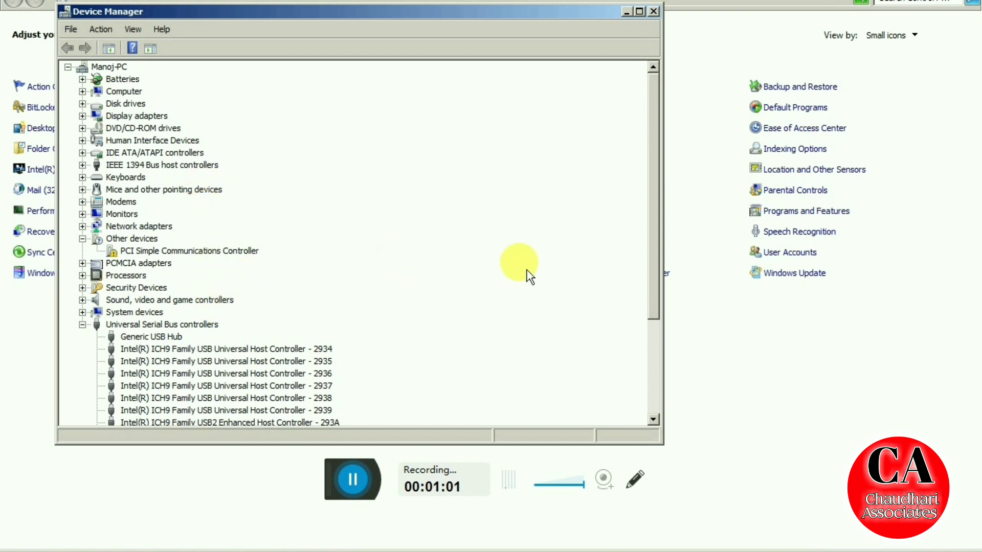
Collapse and re-expand Universal Serial Bus controllers until the MorphoSmart CBM device is listed
drag(659, 315, 658, 426)
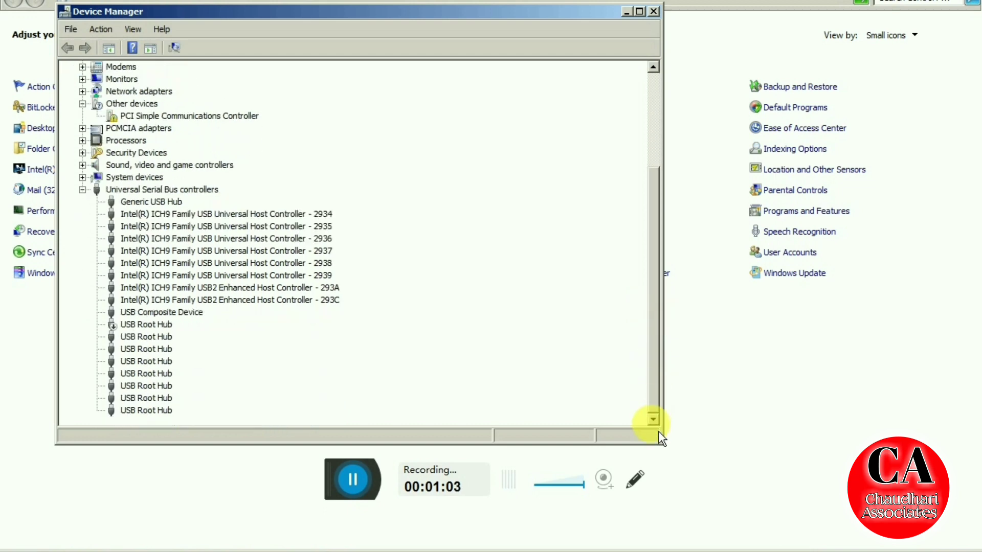
key(Home)
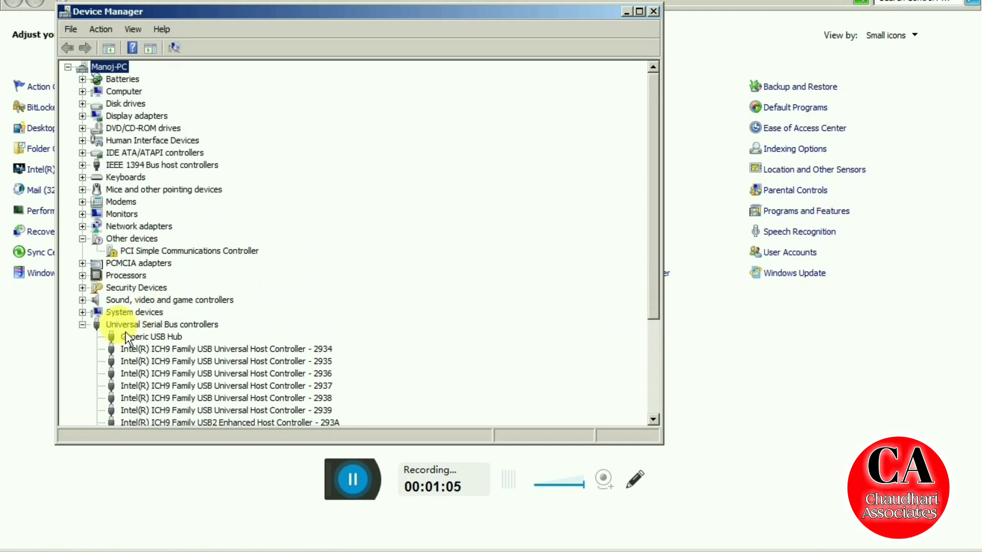
click(82, 325)
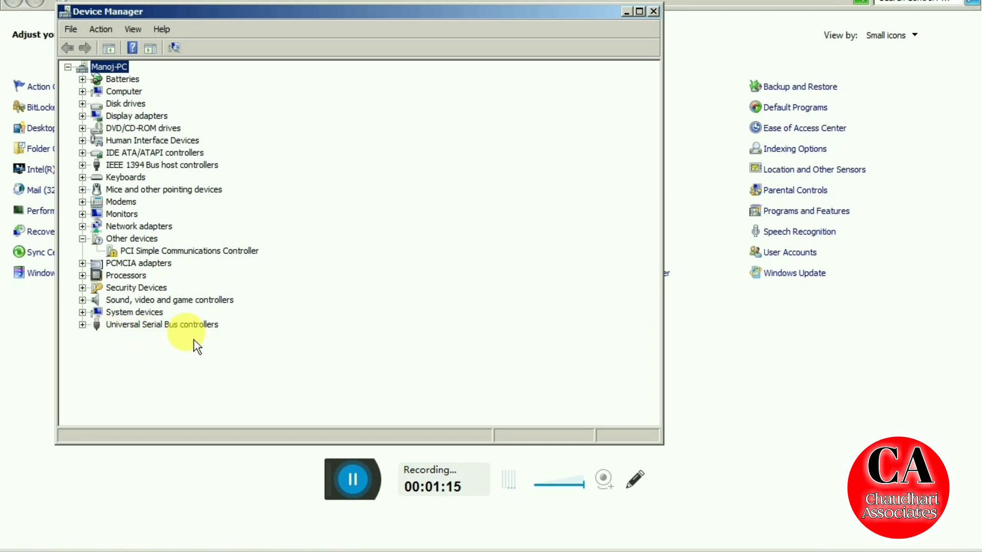
click(82, 325)
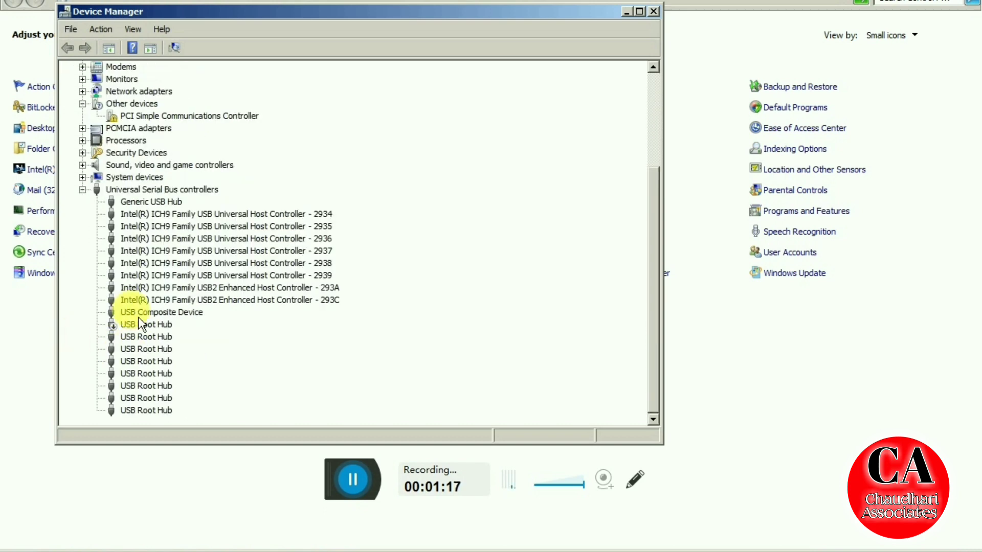
scroll(153, 317, up, 2)
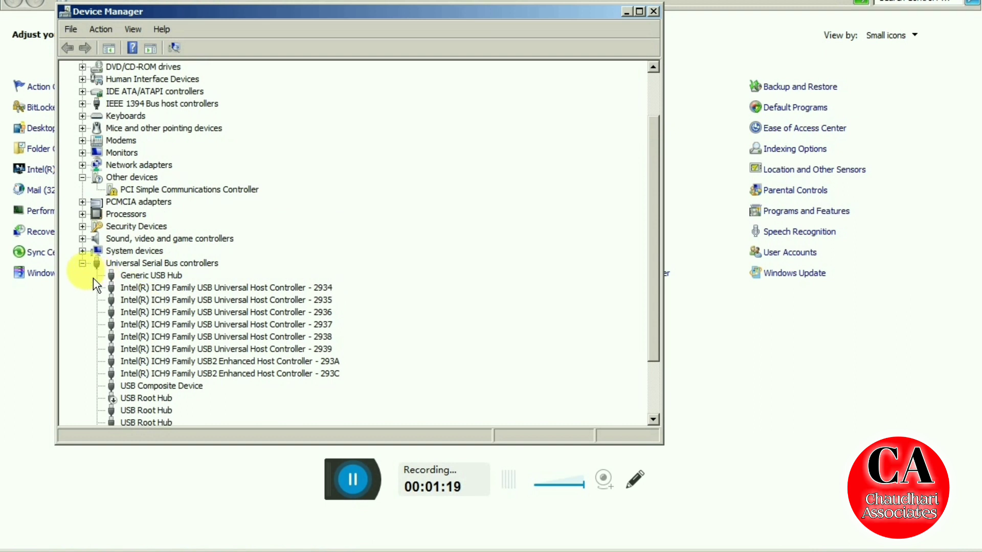
click(82, 263)
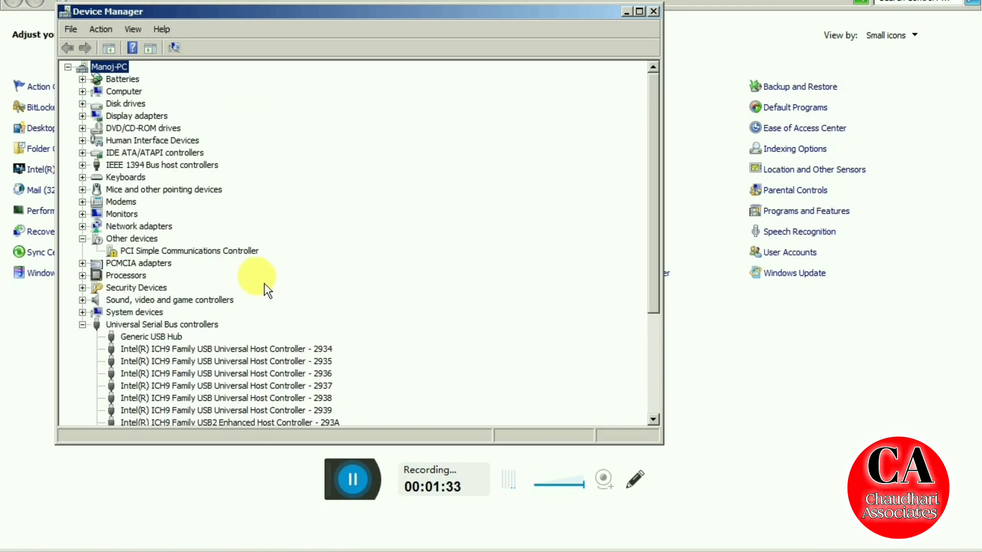
scroll(266, 291, down, 2)
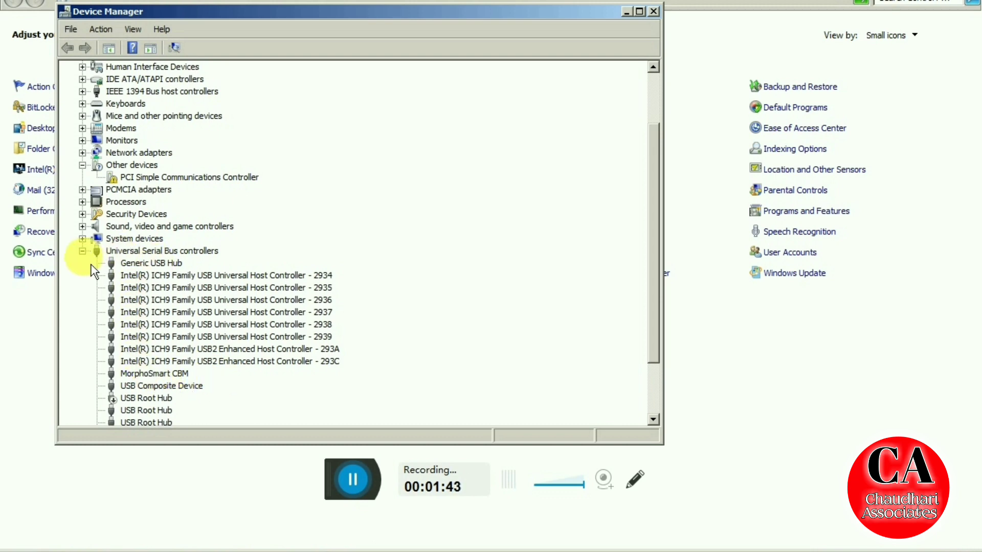
click(82, 251)
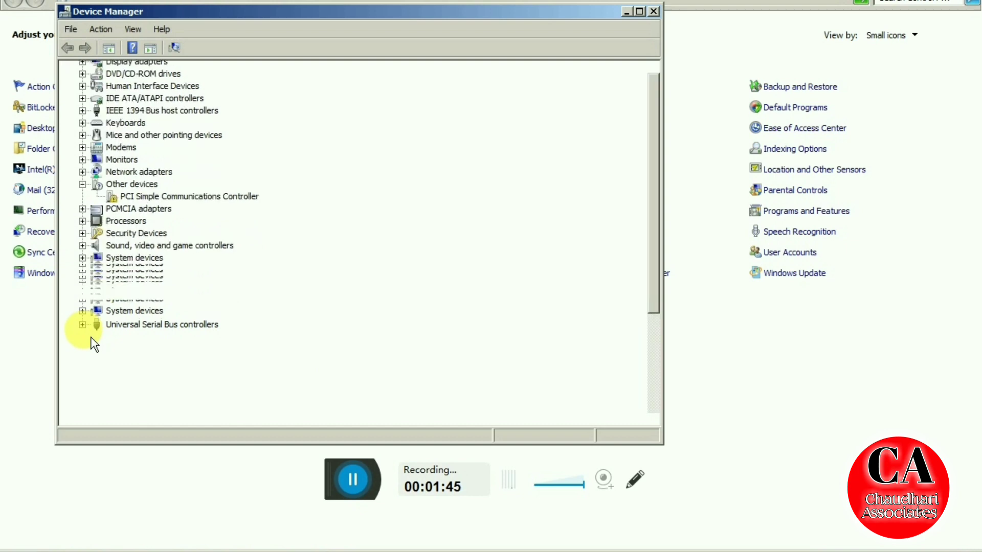
click(82, 325)
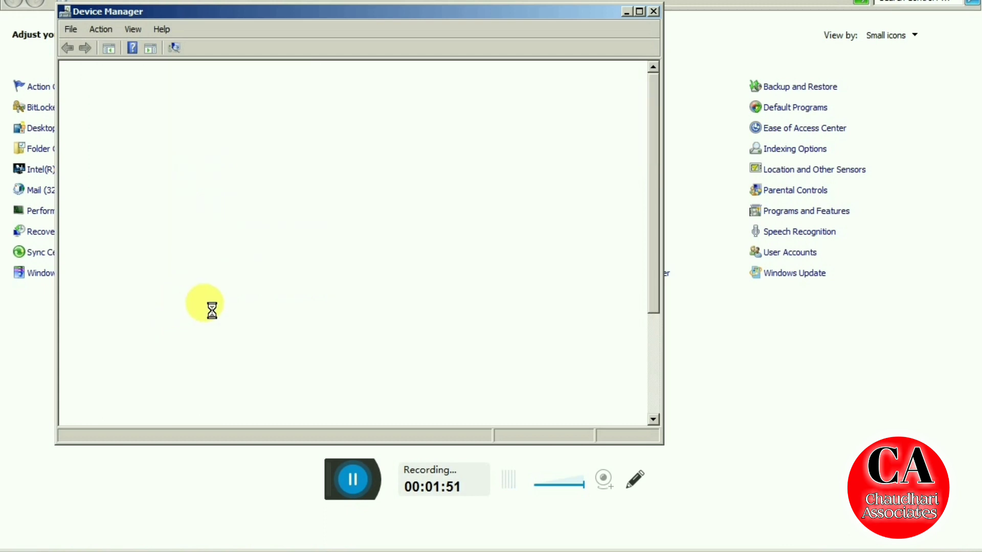
scroll(220, 306, down, 4)
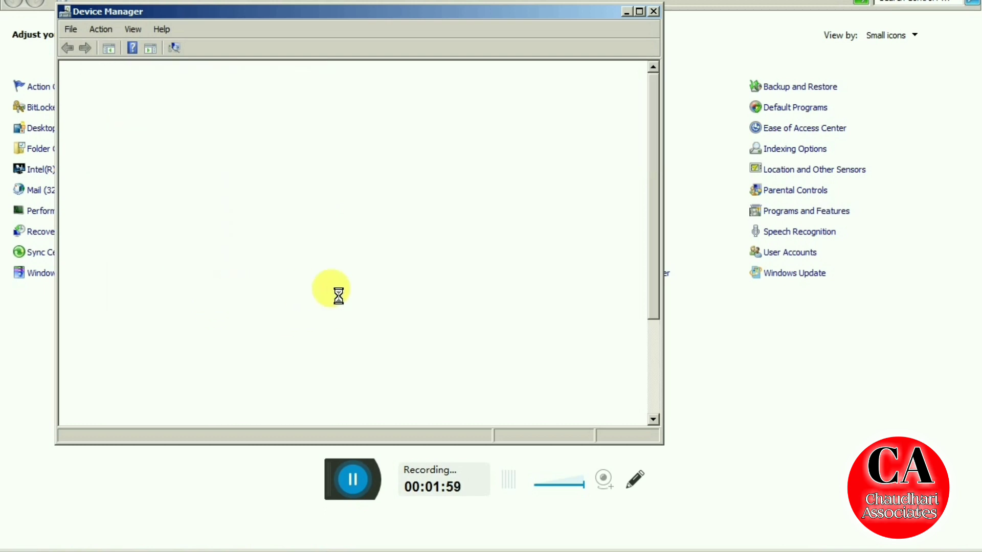
scroll(158, 344, down, 4)
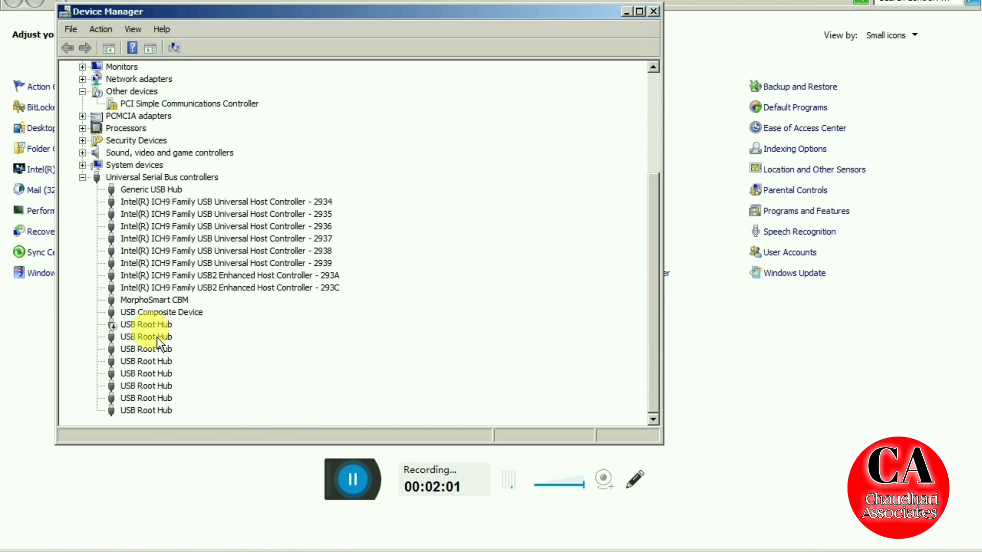
Show the MorphoSmart CBM's Device Instance Path on the Details tab of its Properties
click(151, 301)
right_click(150, 301)
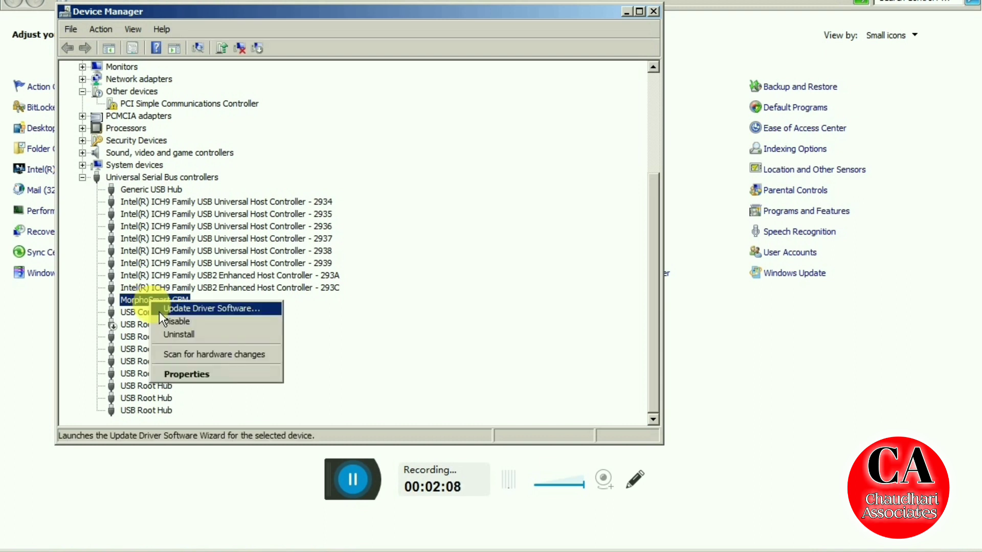
click(175, 379)
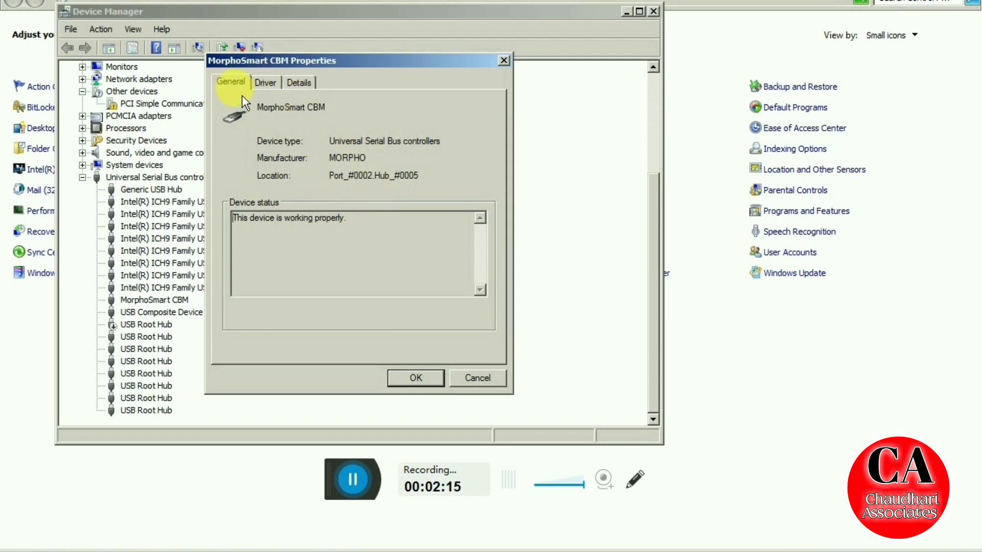
click(302, 85)
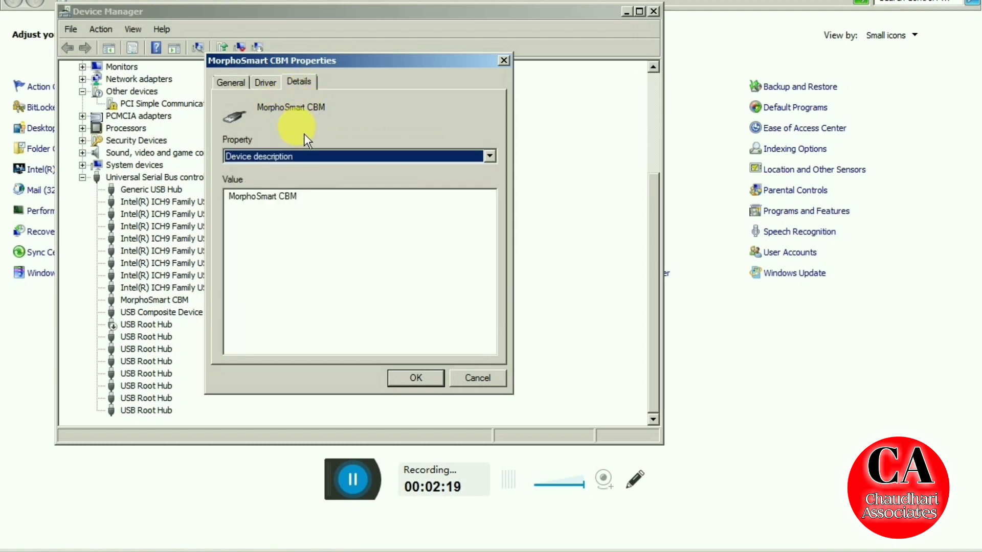
click(347, 160)
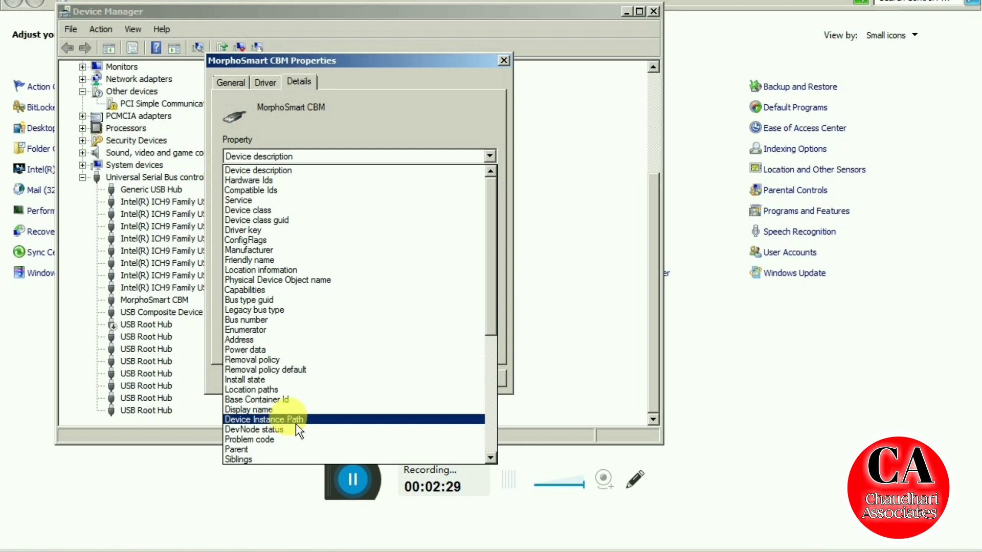
click(295, 419)
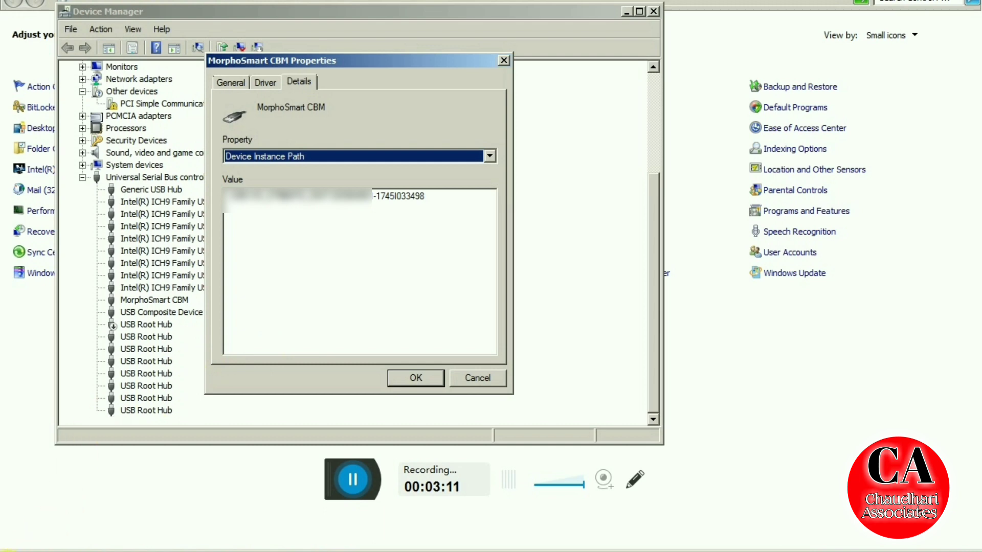
click(19, 546)
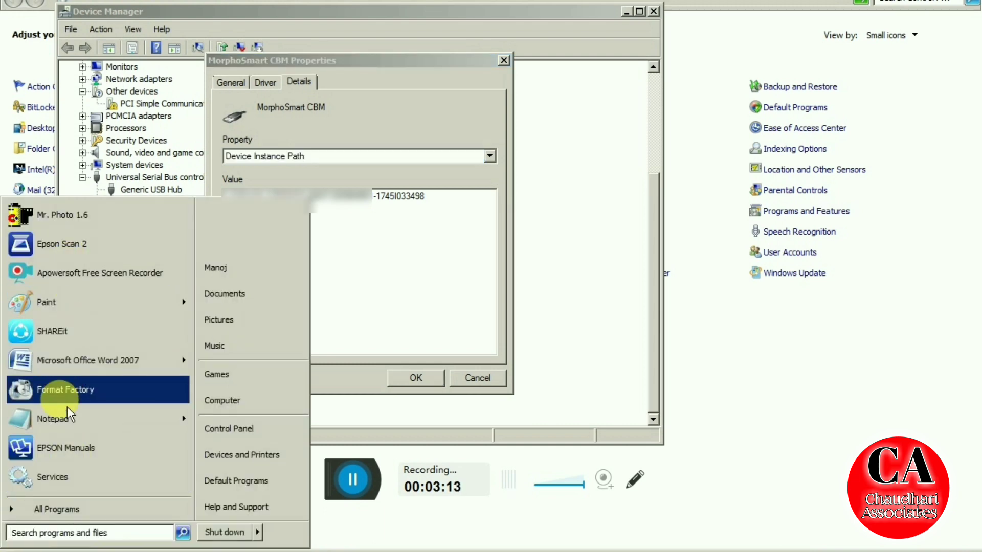
Note the device serial 1745I033498 in a new Notepad window placed beside Device Manager
click(53, 418)
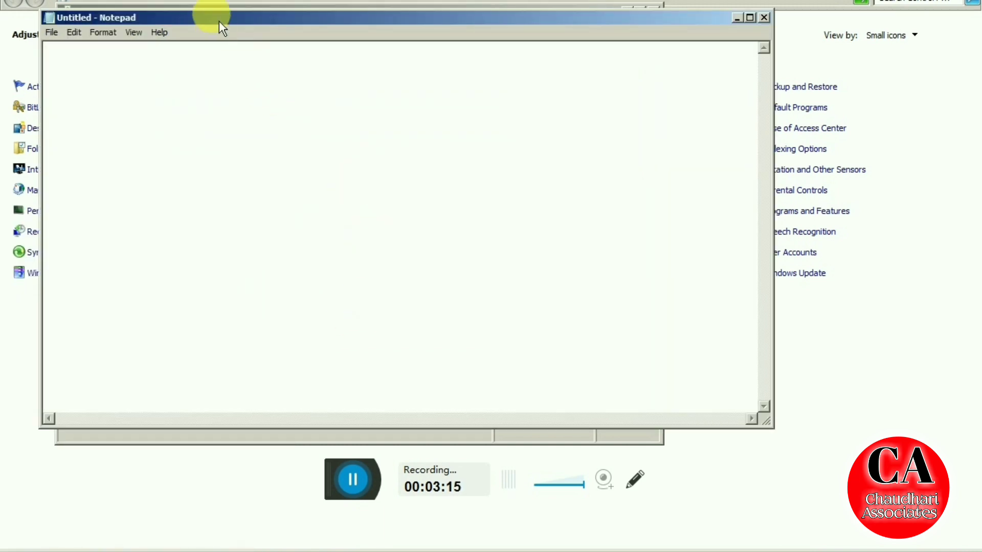
drag(47, 134, 370, 135)
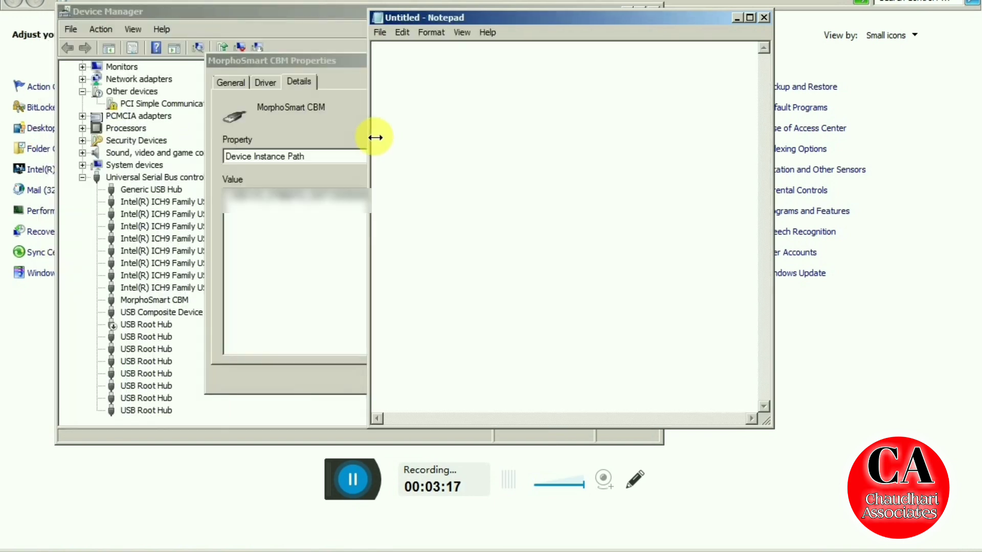
drag(413, 23, 550, 146)
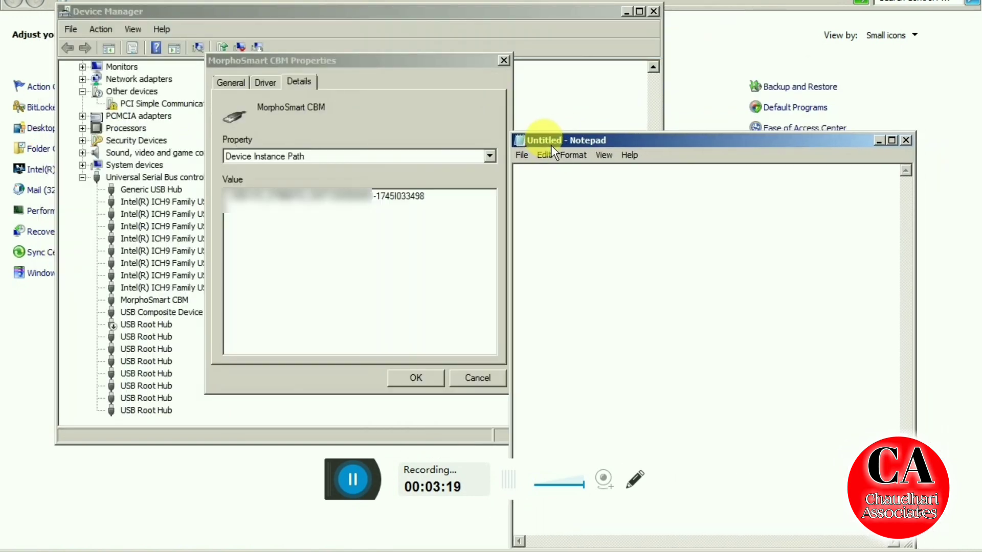
text(17)
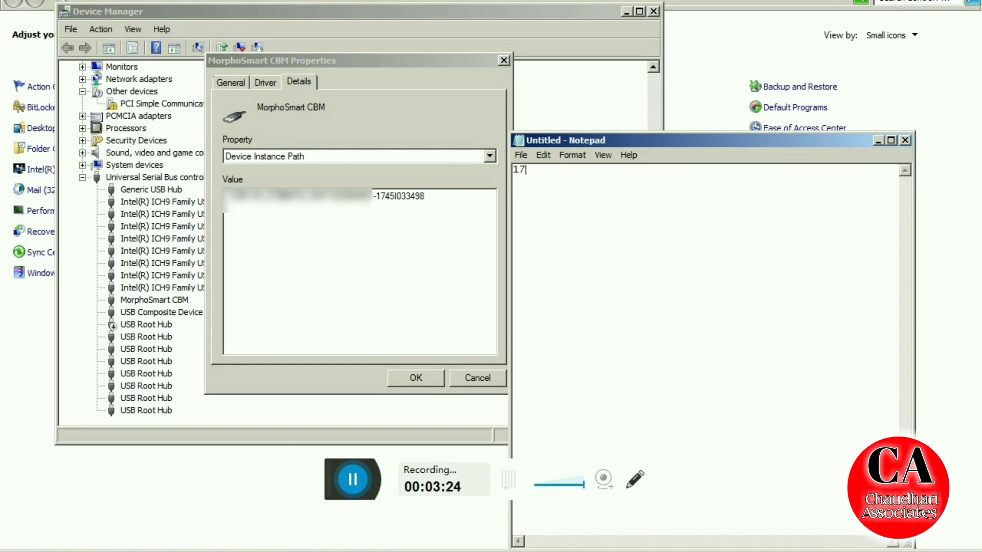
text(451)
key(BackSpace)
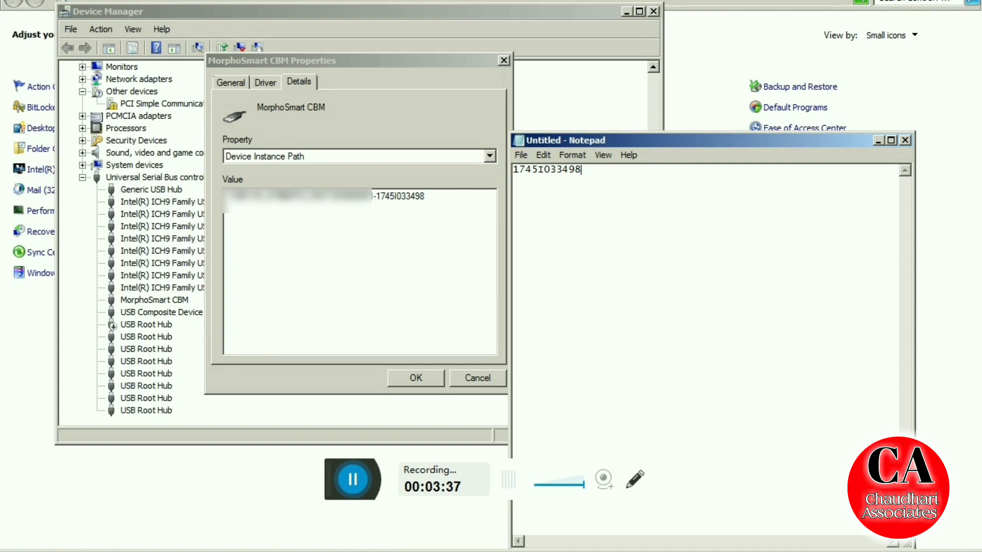
Copy the serial 1745I033498 from the maximized Notepad and return to Device Manager
double_click(668, 140)
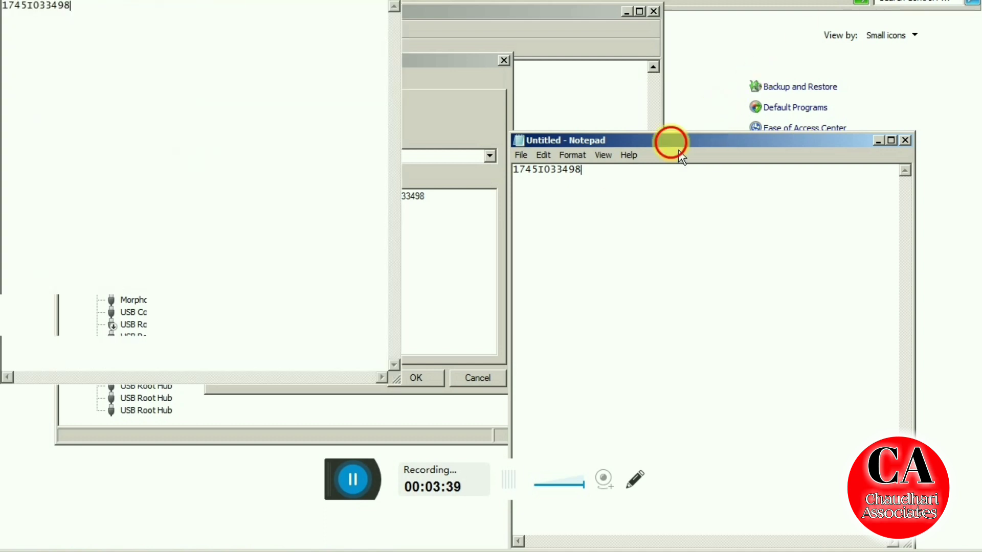
double_click(19, 14)
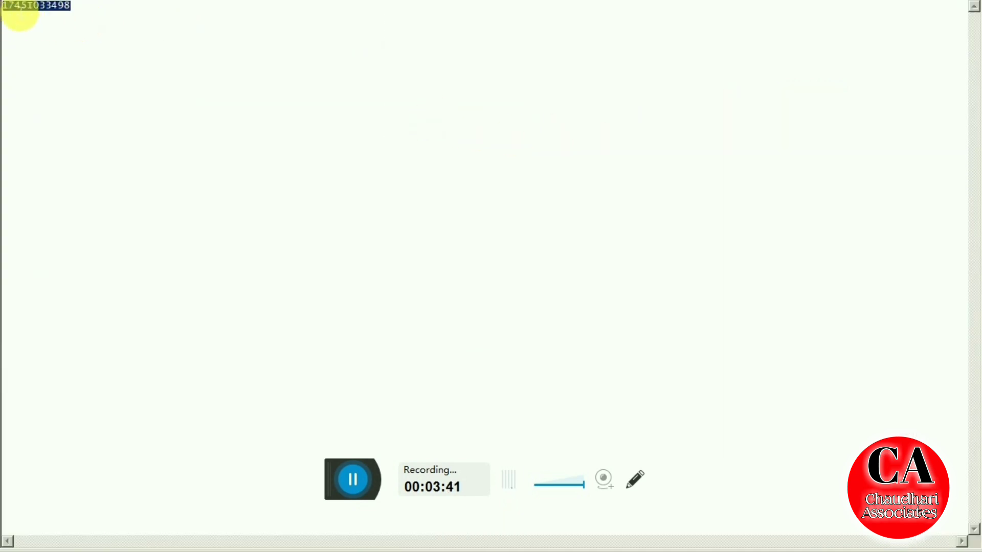
right_click(17, 6)
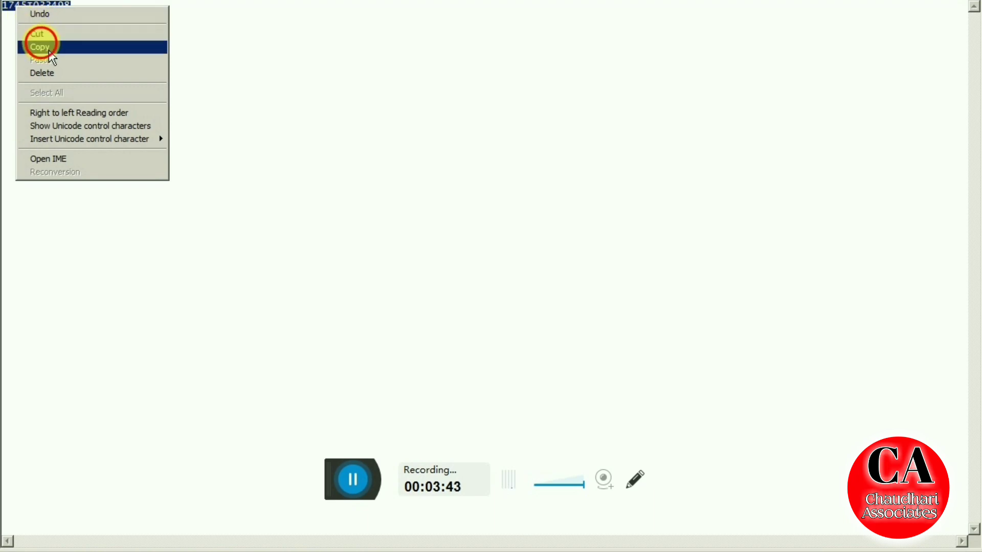
click(42, 45)
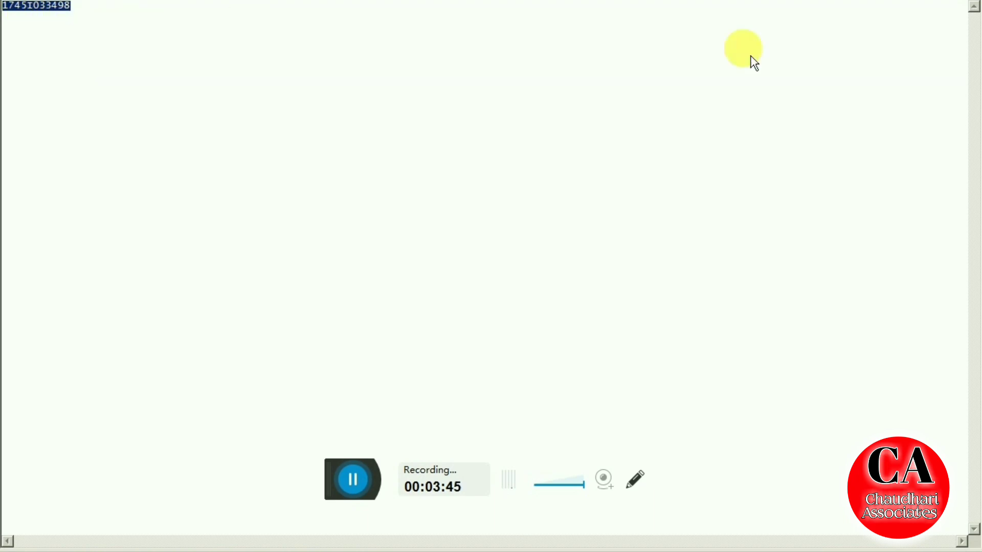
key(alt+Tab)
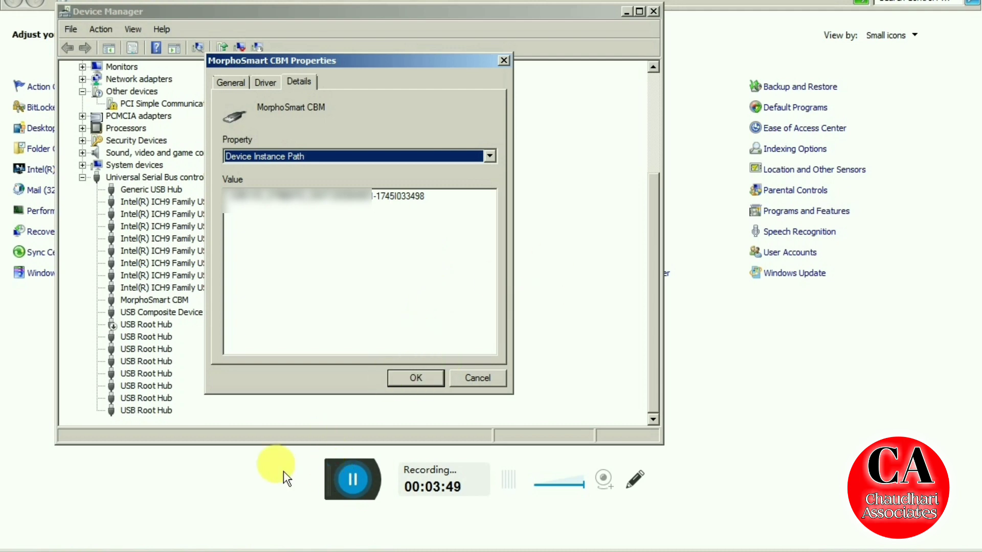
Search Google for 'morpho rd service' in Chrome and open the RD Service Online site
click(157, 549)
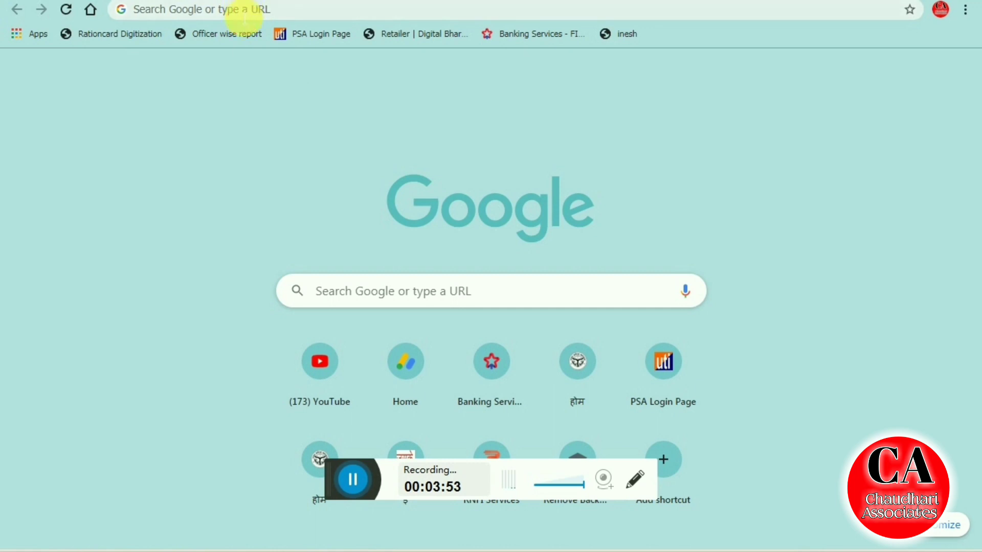
click(245, 18)
text(MOR)
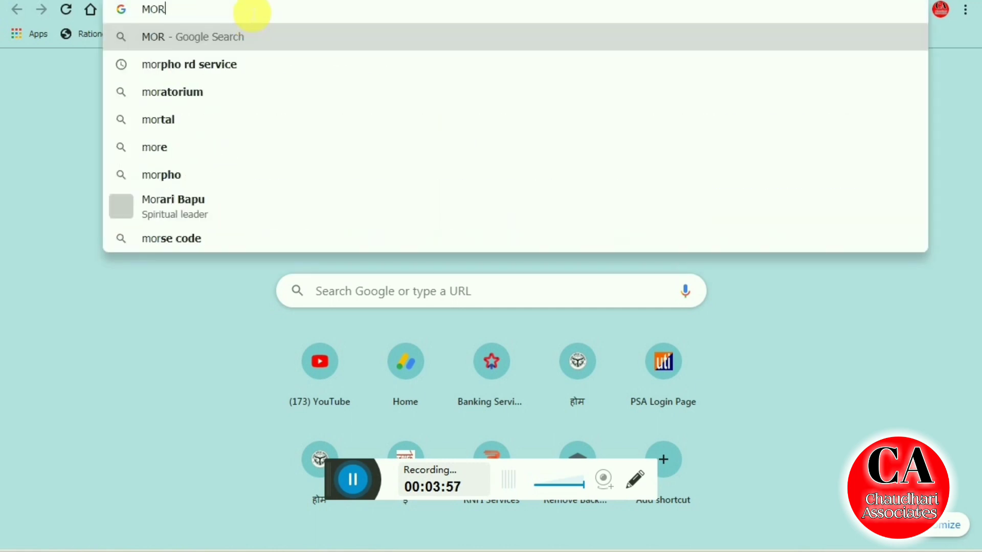
click(237, 77)
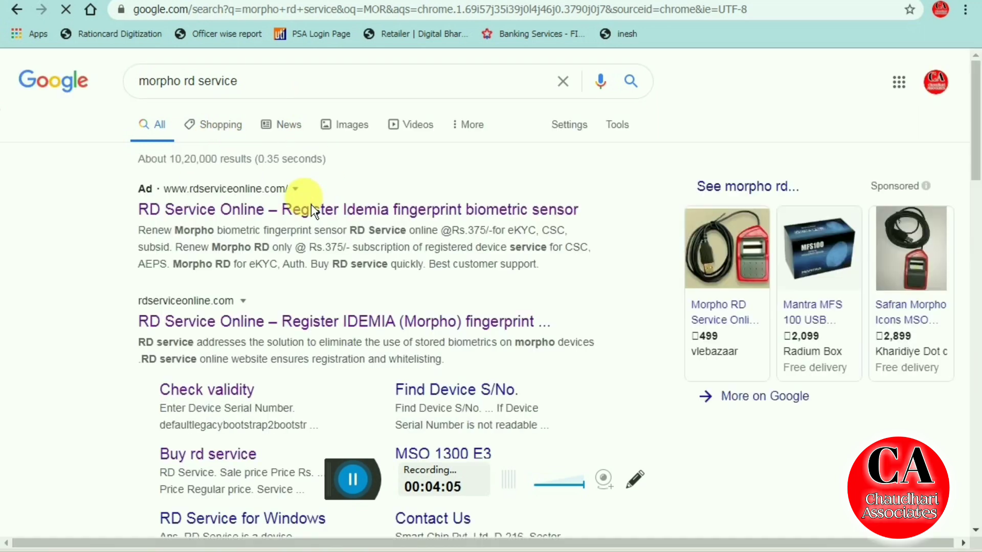
click(293, 224)
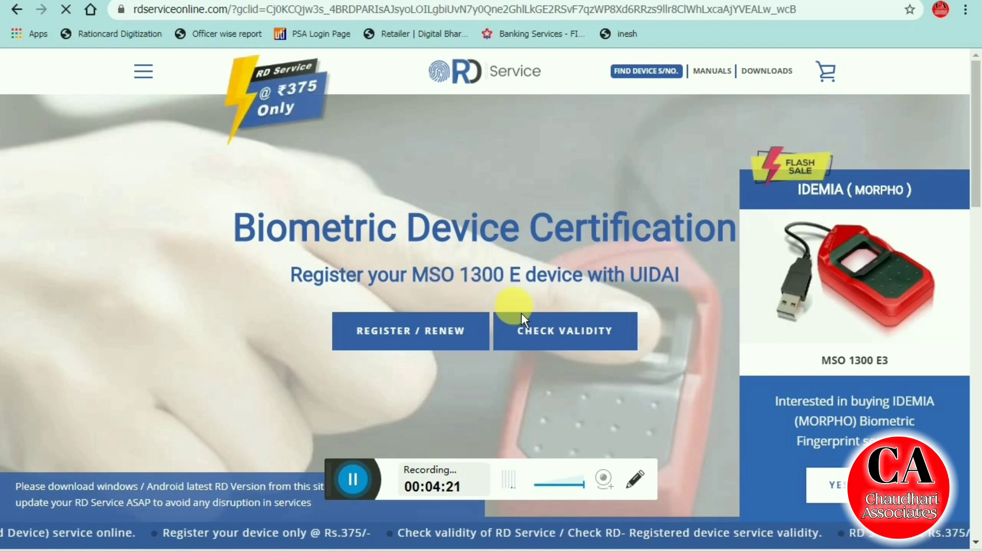
click(558, 349)
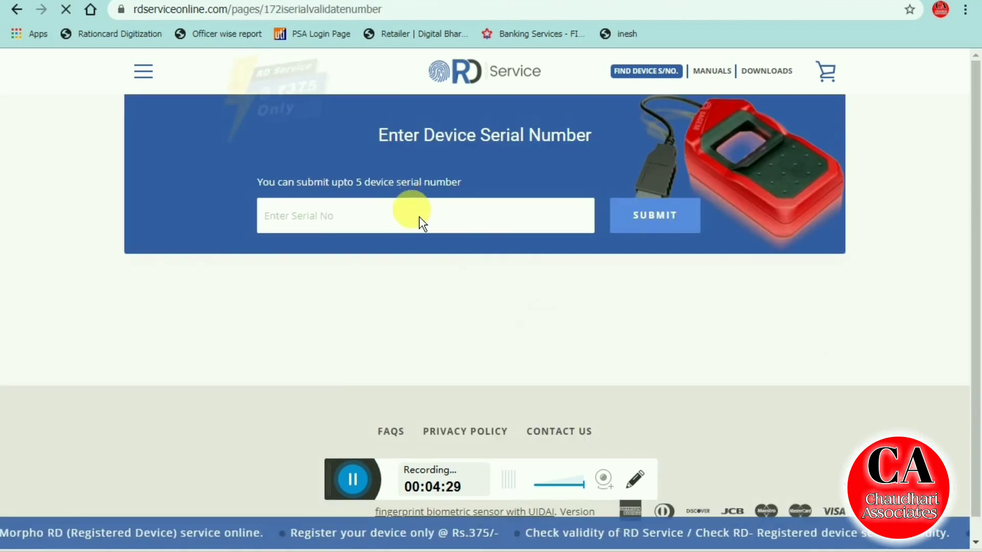
click(286, 217)
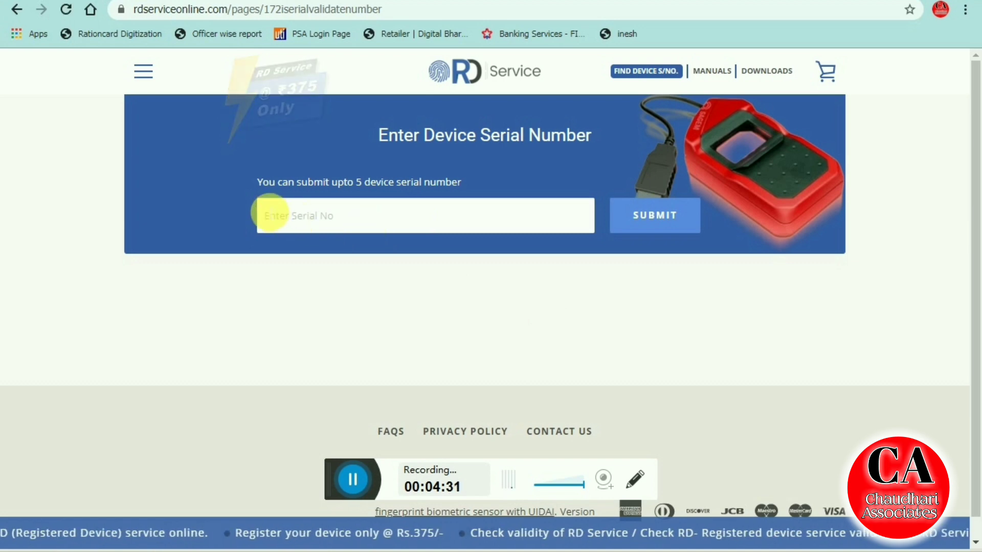
right_click(296, 223)
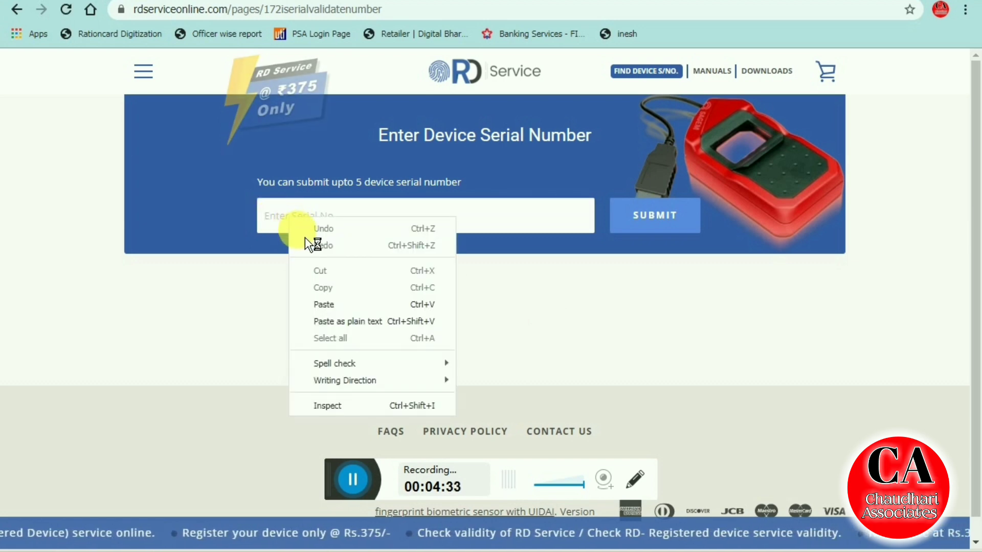
click(329, 312)
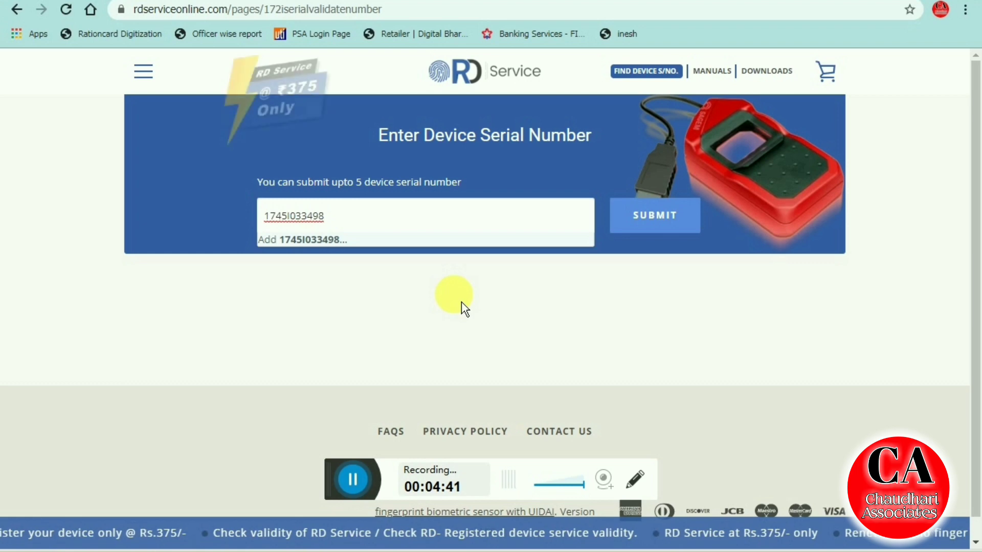
key(Return)
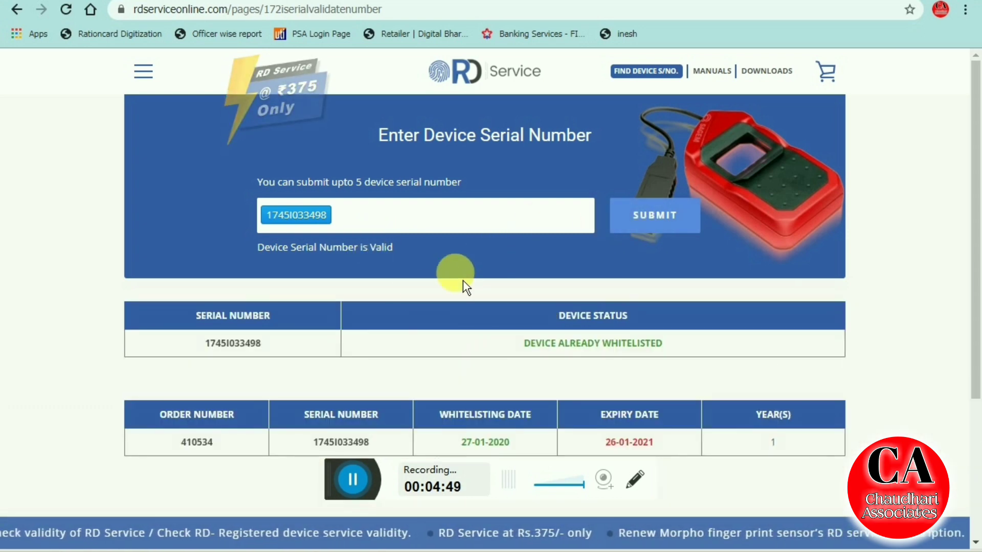
scroll(506, 341, down, 3)
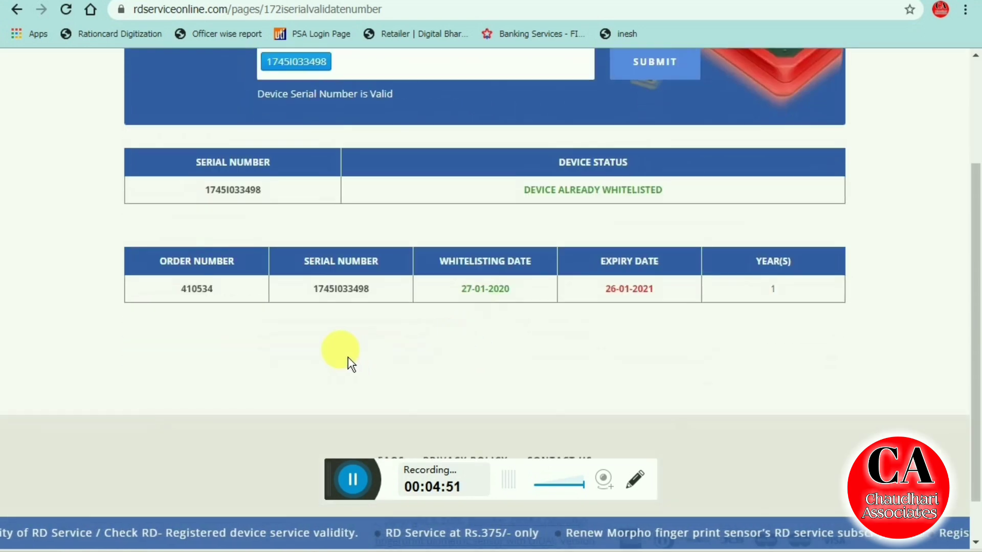